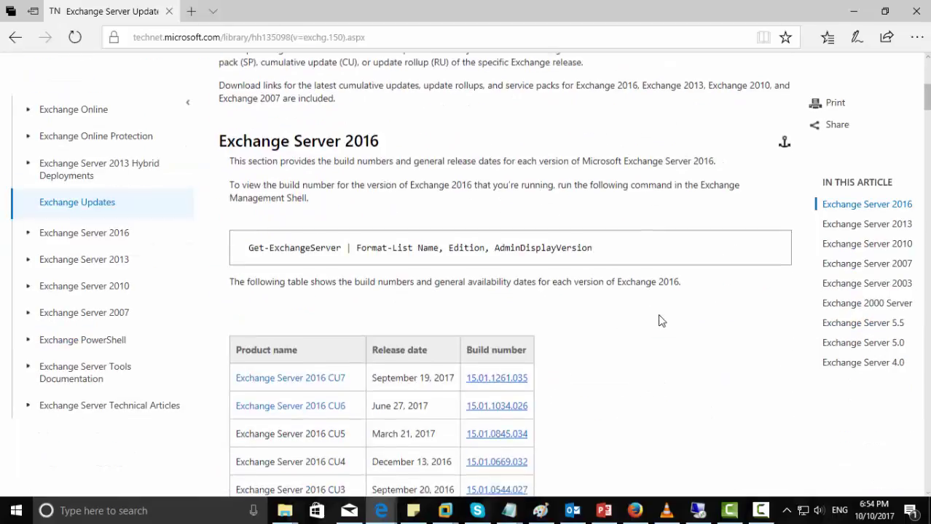
scroll(661, 320, "down", 2)
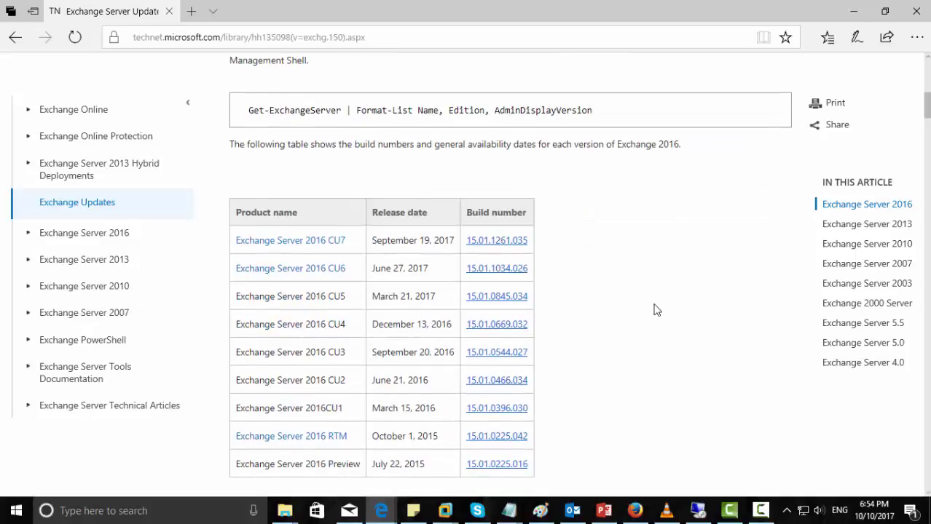
Copy the Get-ExchangeServer version-check command from the Exchange build table page.
left_click_drag(250, 111, 577, 102)
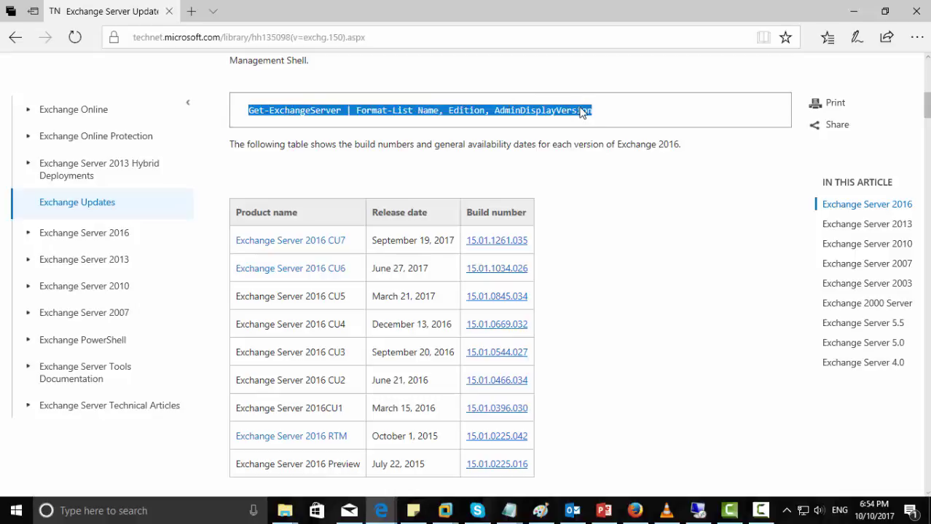
right_click(579, 107)
left_click(604, 173)
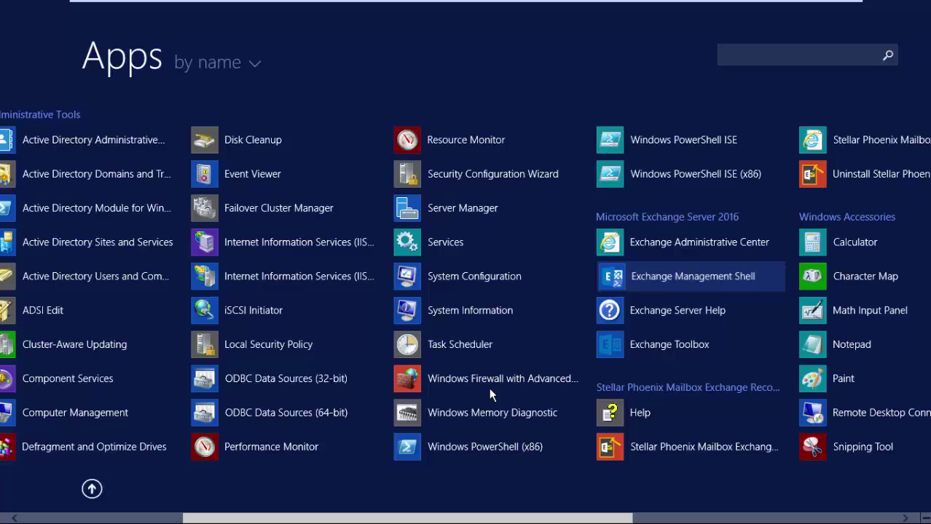
Launch Exchange Management Shell as administrator.
key("space")
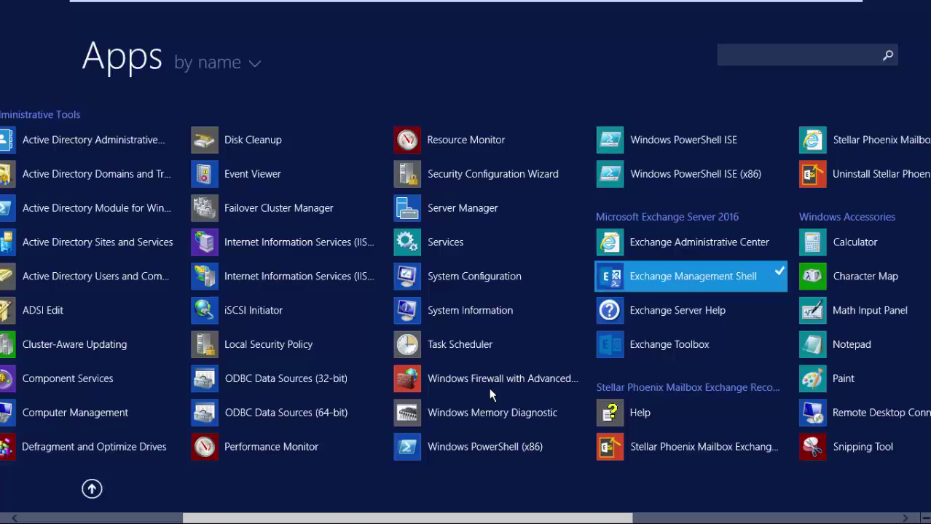
right_click(666, 286)
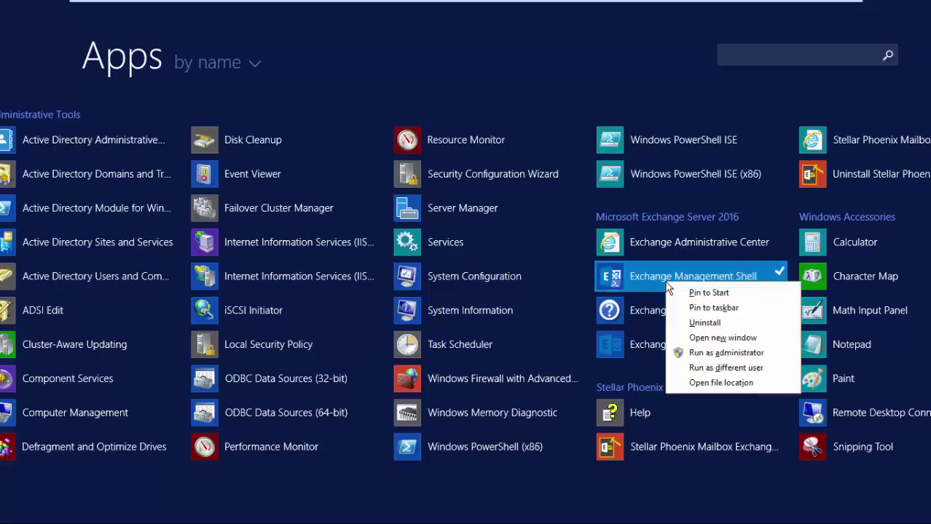
left_click(689, 352)
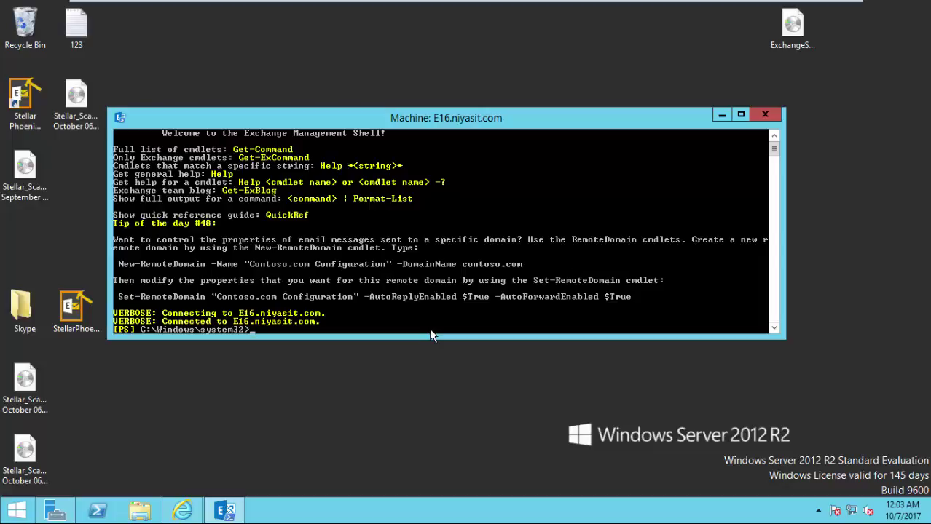
Paste and run the Get-ExchangeServer command to show the installed version.
right_click(429, 328)
left_click(461, 353)
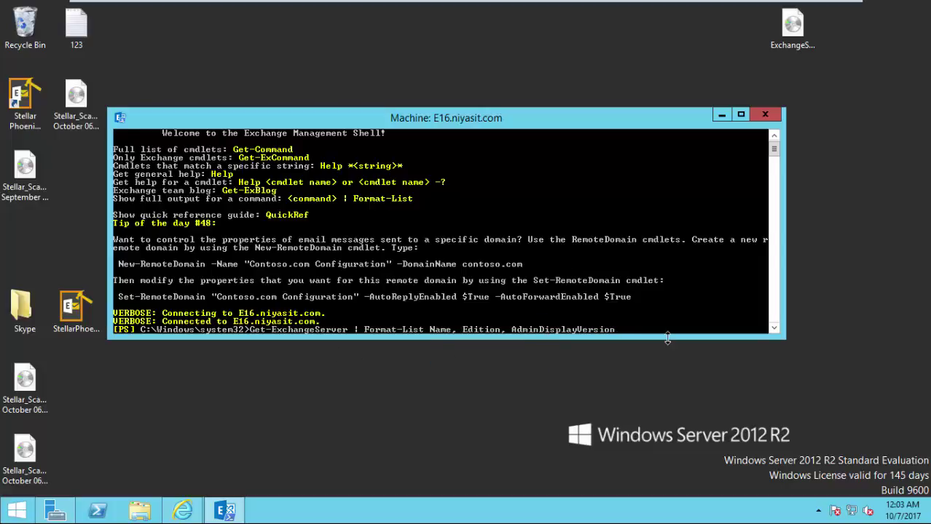
key("Return")
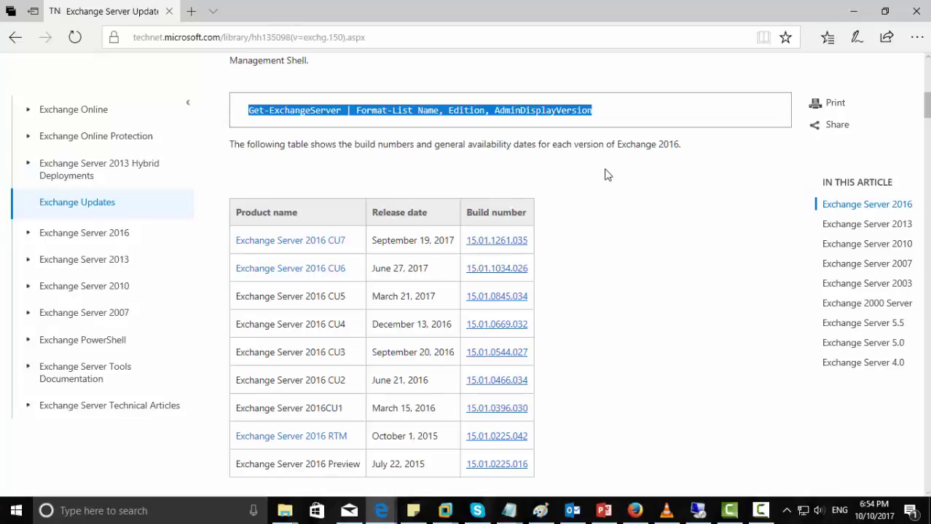
Highlight the Exchange Server 2016 RTM and CU7 build rows to compare them.
left_click(557, 409)
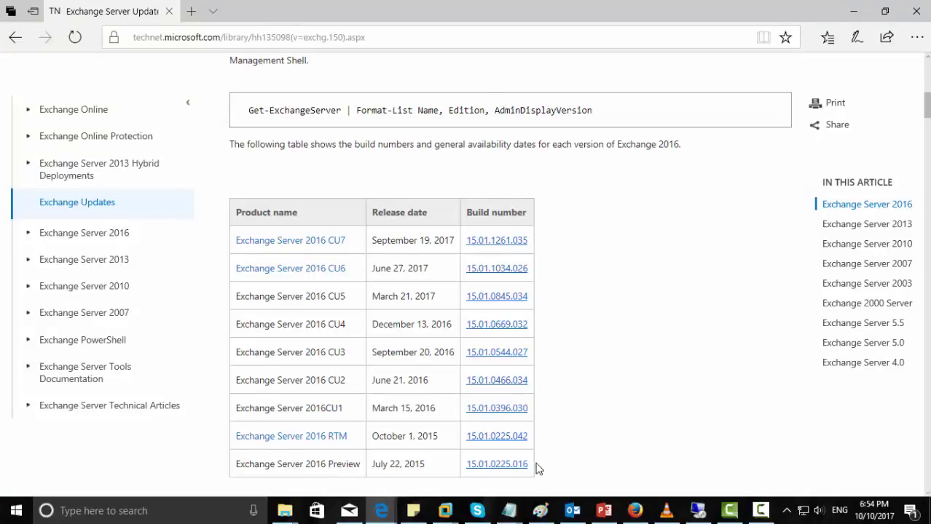
left_click_drag(532, 447, 228, 442)
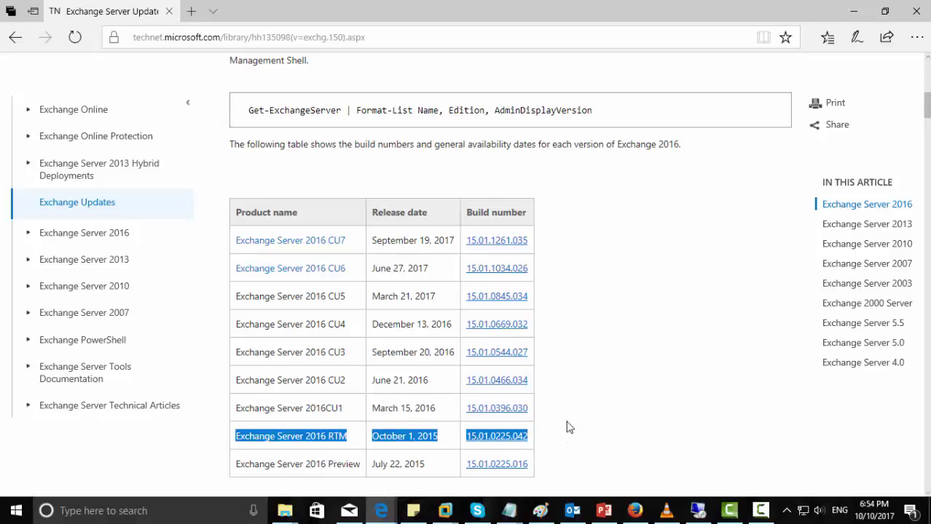
left_click(577, 275)
left_click_drag(536, 241, 233, 249)
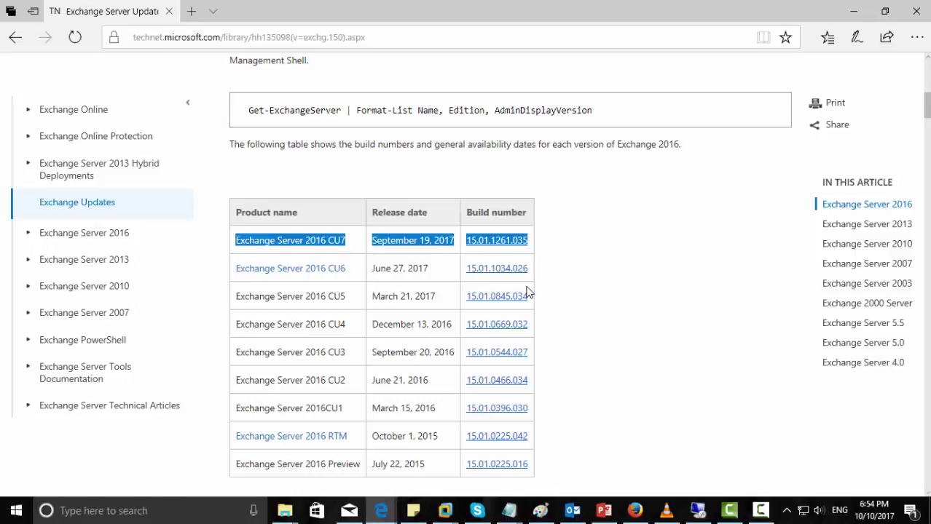
left_click(502, 247)
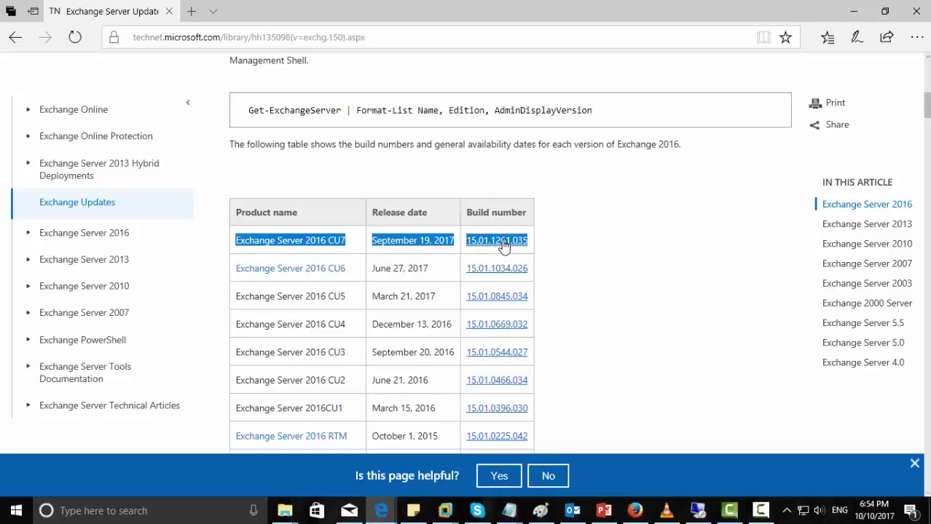
Open the Exchange Server 2016 CU7 download page and start the Cumulative Update 7 download.
left_click(288, 248)
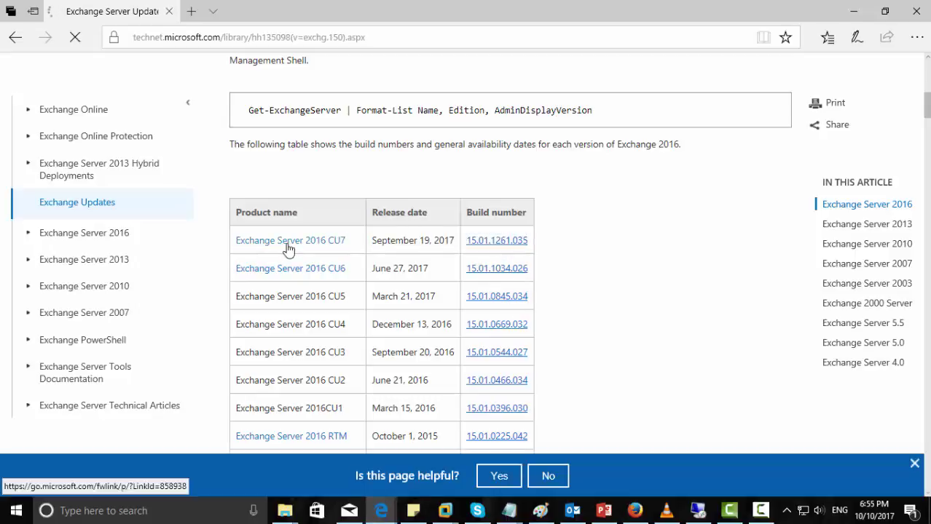
scroll(355, 358, "down", 3)
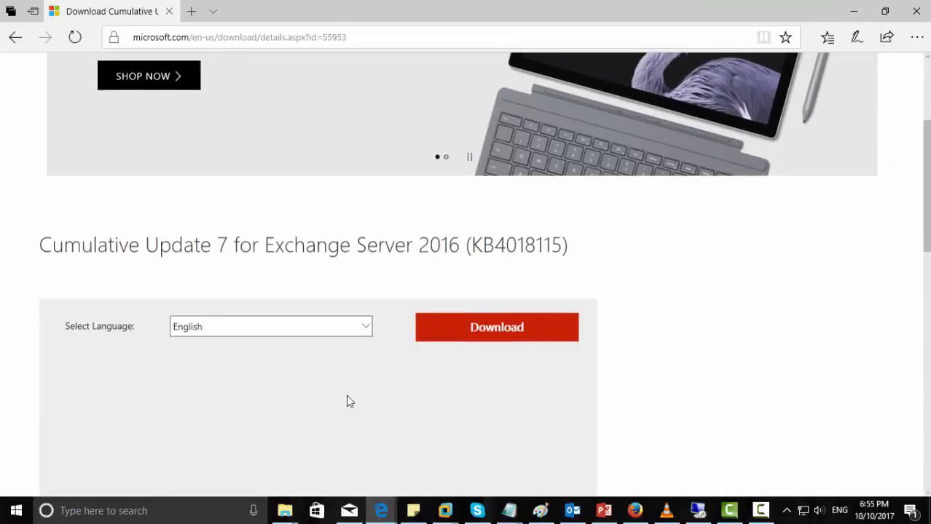
left_click(457, 341)
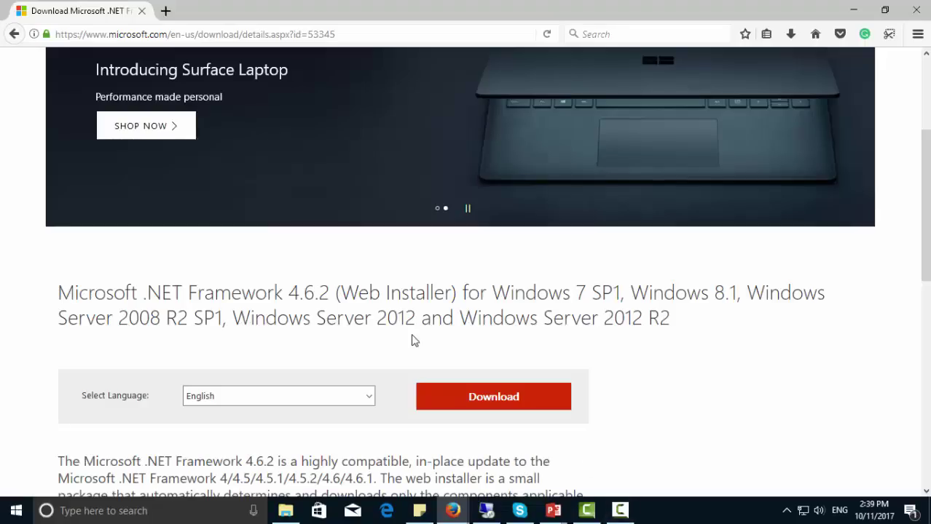
Download the .NET Framework 4.6.2 web installer NDP462-KB3151802-Web.exe and save it to disk.
left_click_drag(61, 293, 426, 295)
left_click(506, 404)
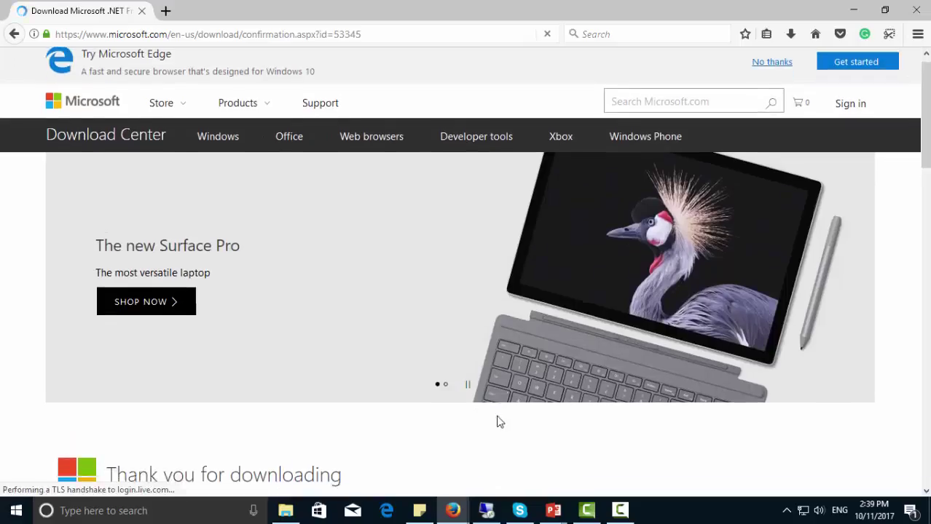
scroll(500, 422, "down", 2)
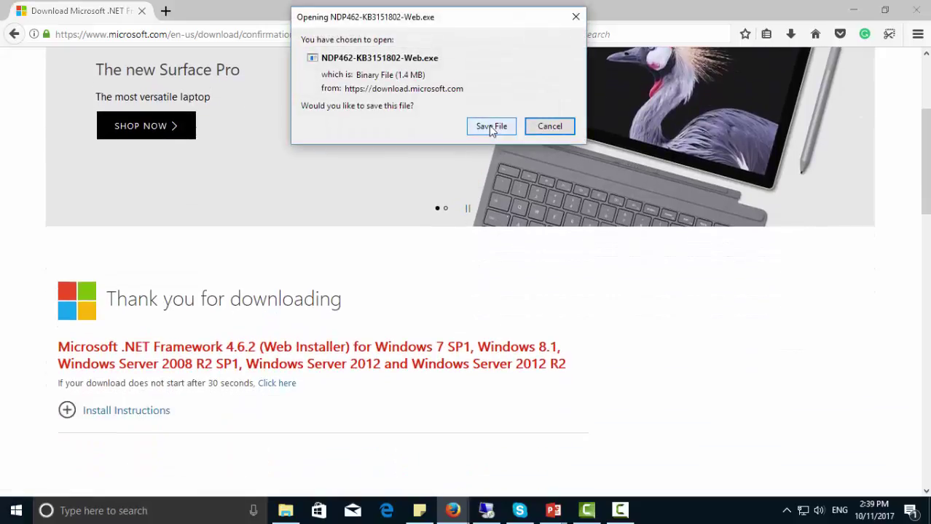
left_click(492, 127)
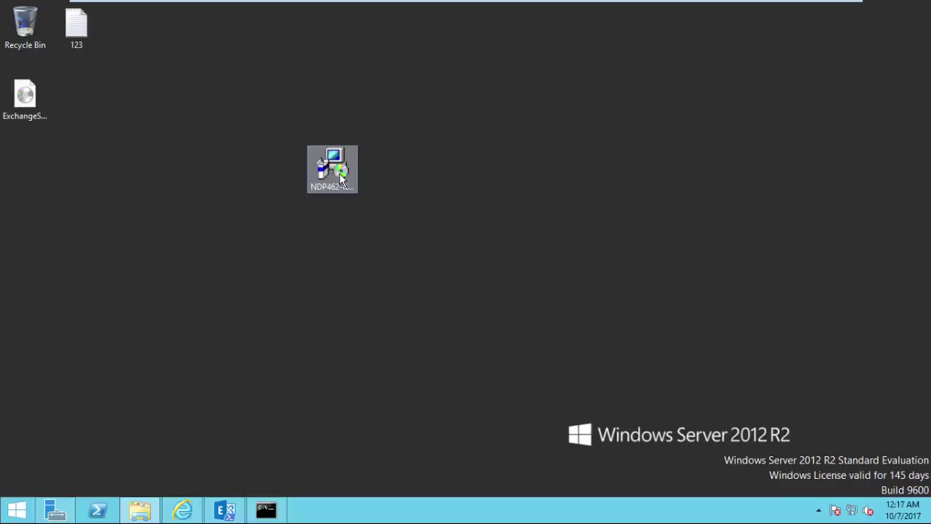
Launch the NDP462 .NET Framework 4.6.2 installer from the desktop.
double_click(340, 177)
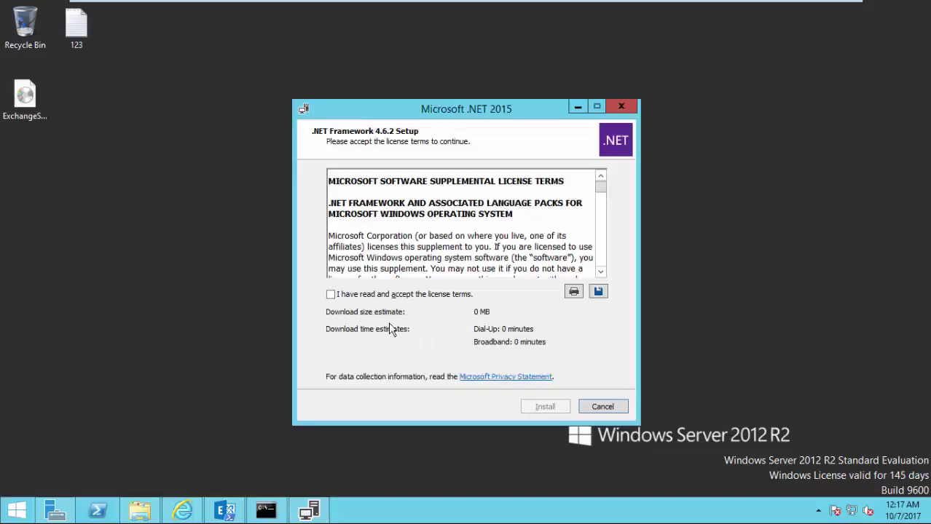
Accept the license terms, install .NET Framework 4.6.2, and finish setup.
left_click(392, 295)
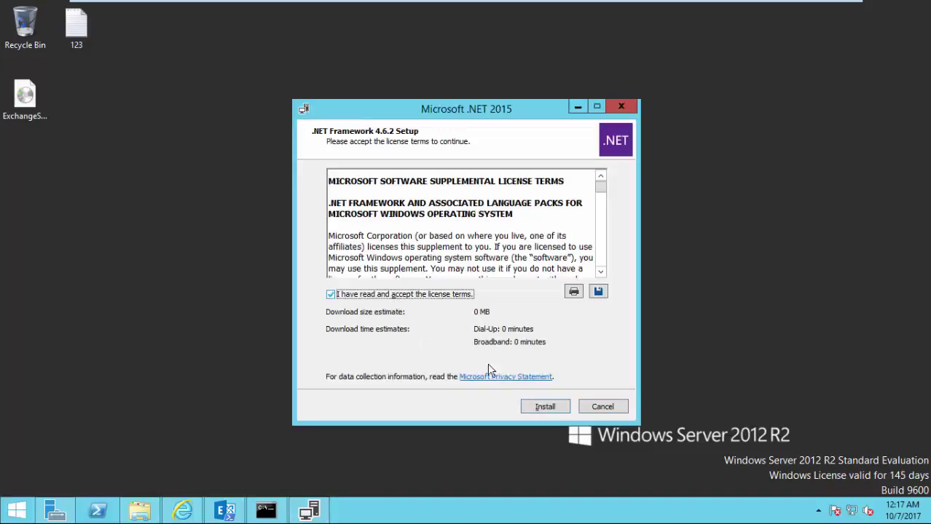
left_click(542, 406)
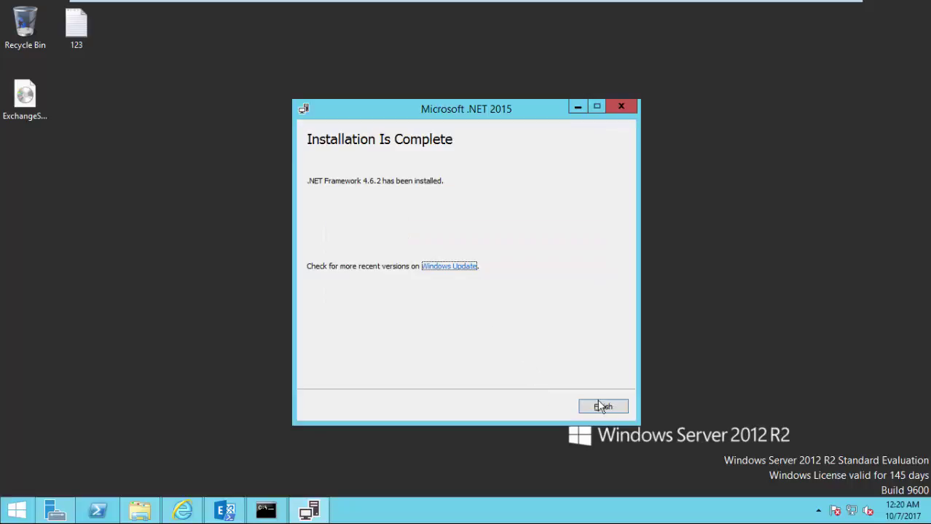
left_click(600, 406)
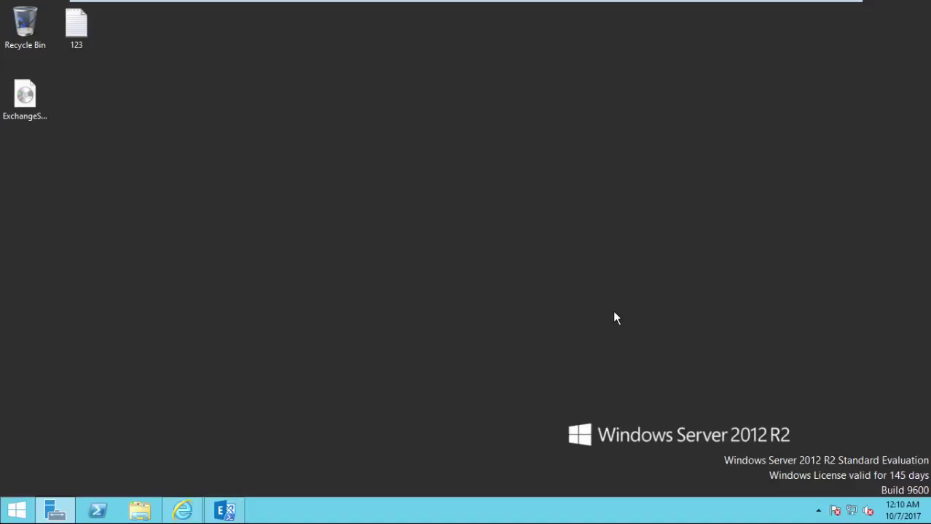
Mount the Exchange Server 2016 CU7 disc image as drive E: and review its contents.
left_click(33, 115)
right_click(32, 107)
left_click(55, 118)
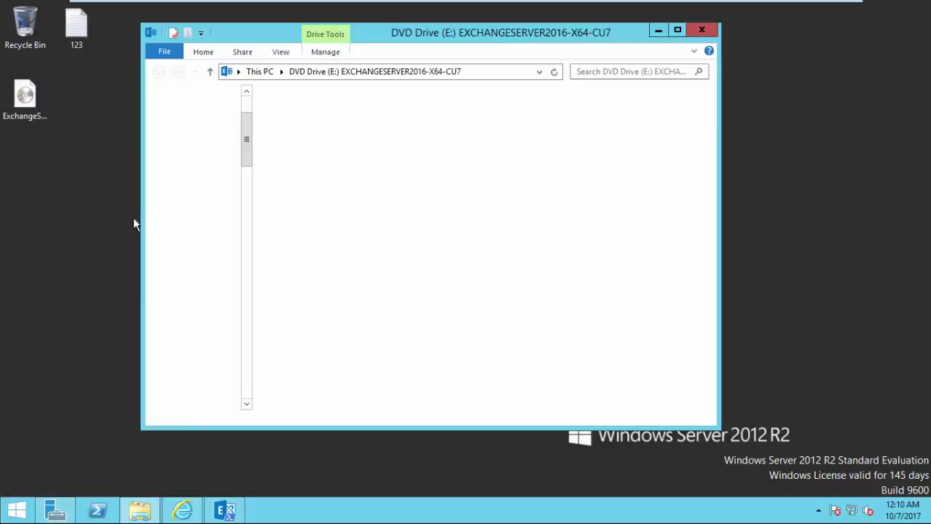
left_click(676, 30)
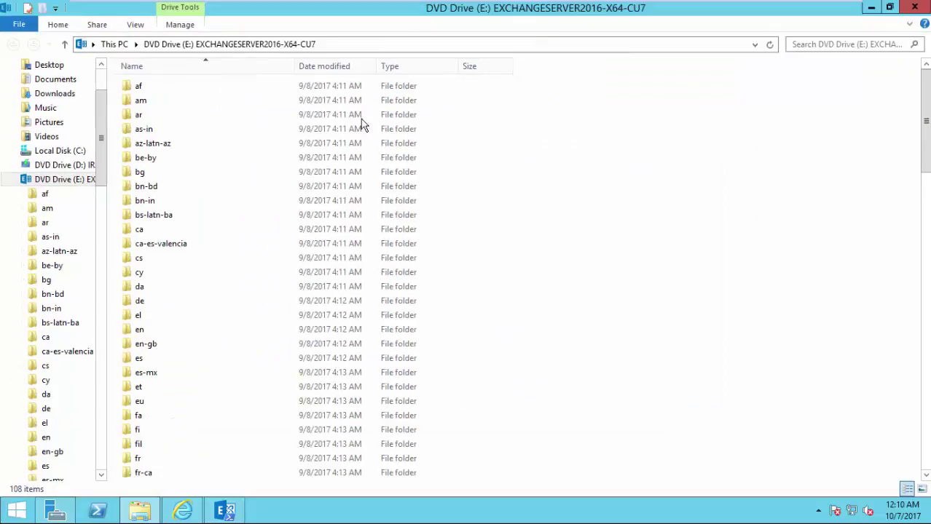
scroll(154, 355, "down", 6)
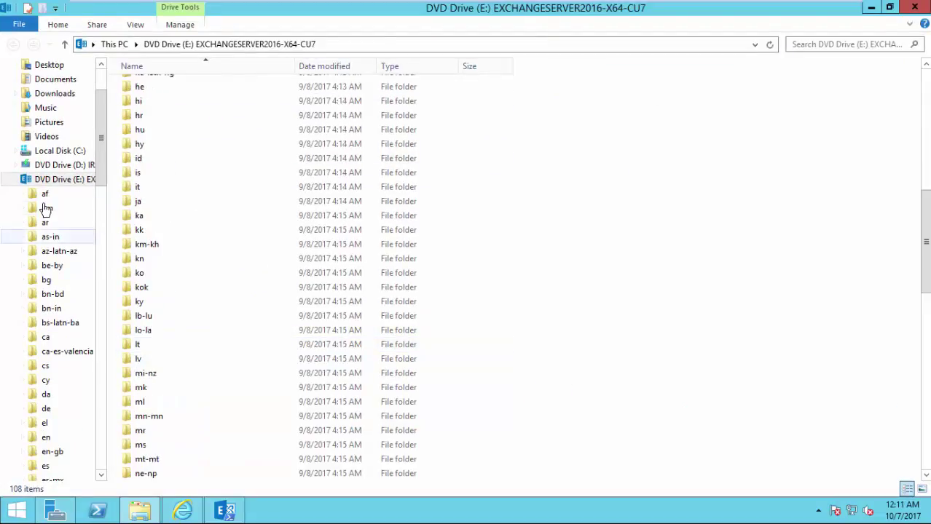
scroll(137, 289, "down", 1)
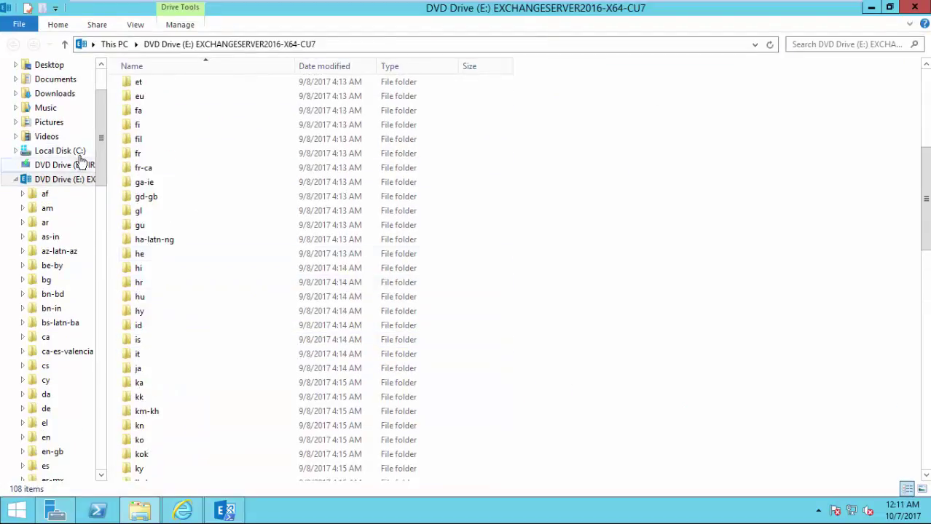
left_click(904, 14)
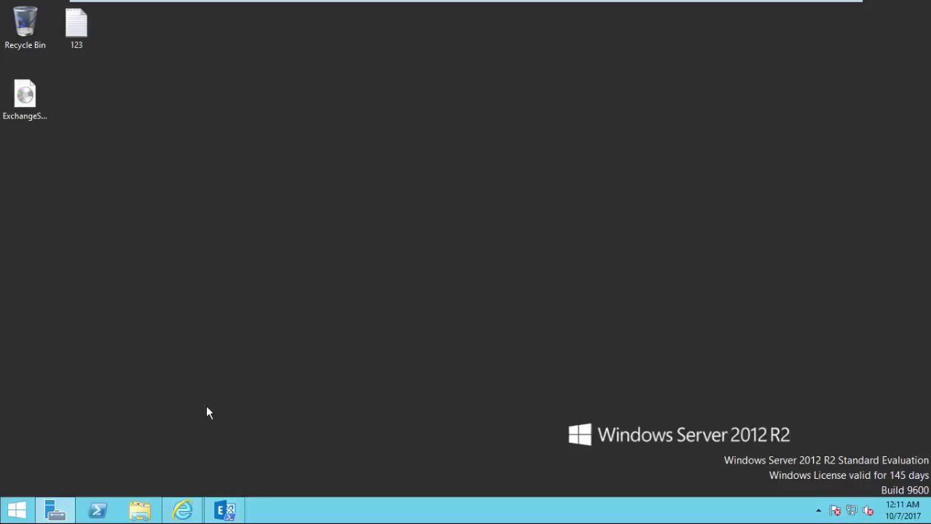
Search the Start screen for cmd and launch Command Prompt.
left_click(55, 511)
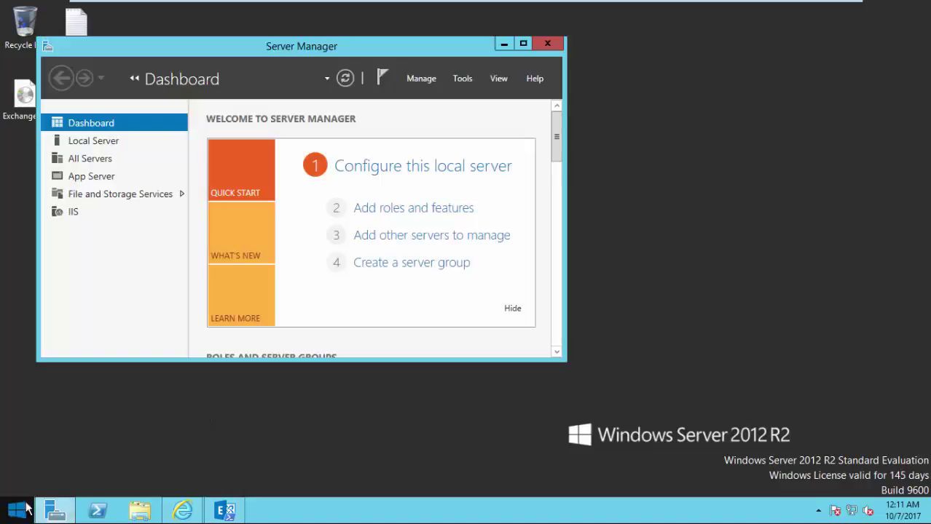
left_click(22, 509)
type("cmd")
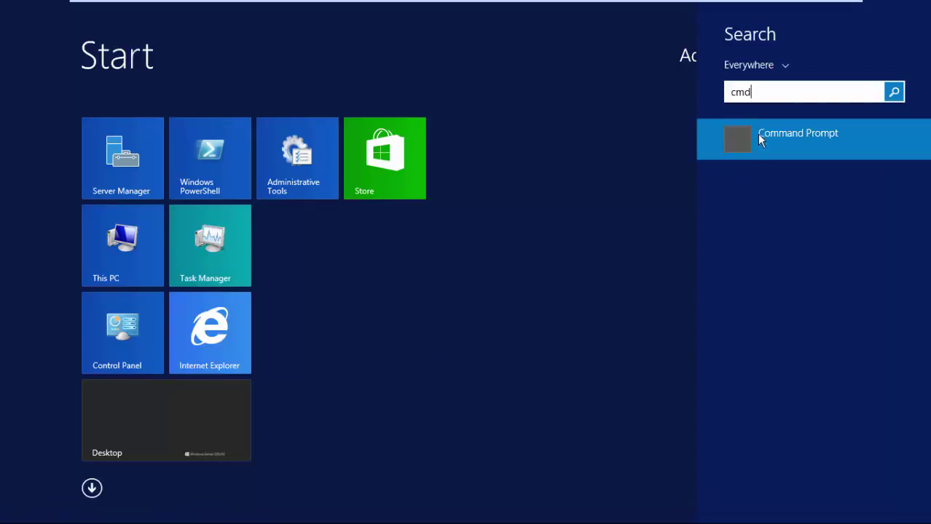
left_click(810, 142)
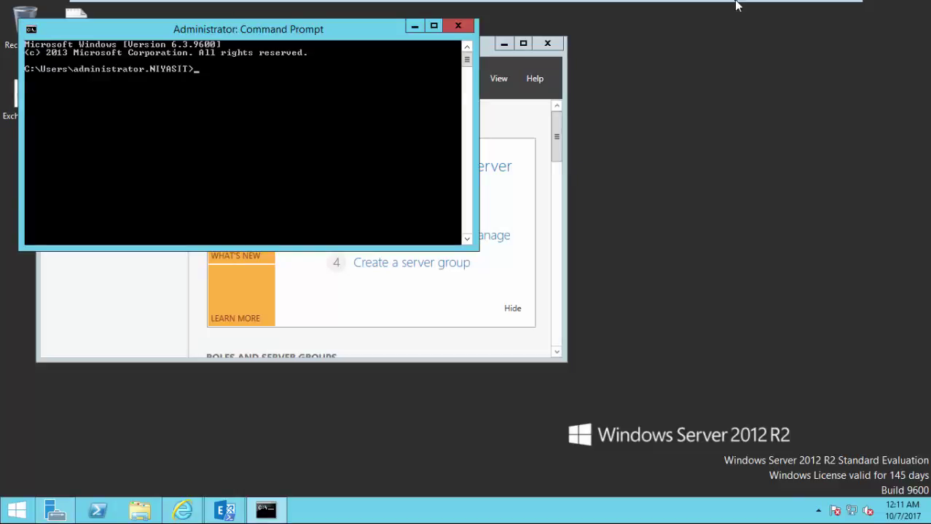
Paste and run E:\setup.exe /PrepareSchema /IAcceptExchangeServerLicenseTerms to extend the schema.
right_click(396, 146)
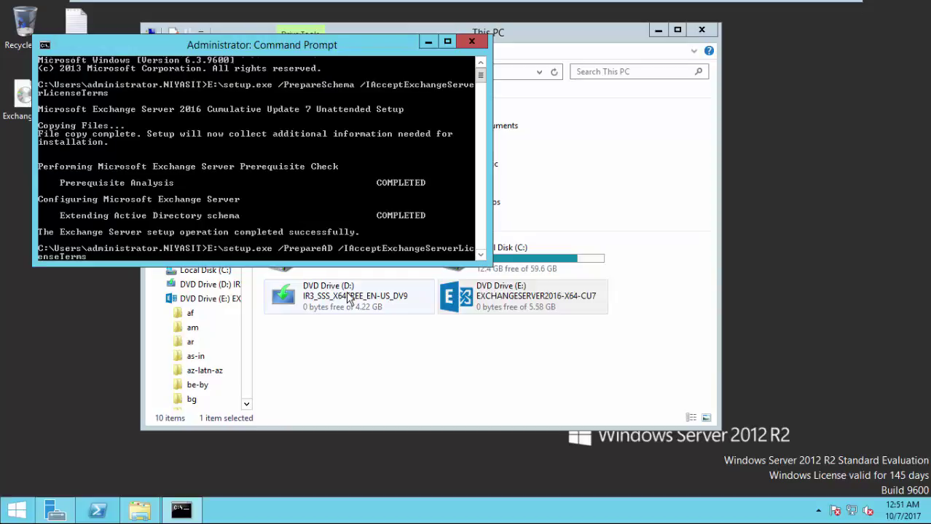
Run E:\setup.exe /PrepareAD /IAcceptExchangeServerLicenseTerms to prepare the Exchange organization.
key("Return")
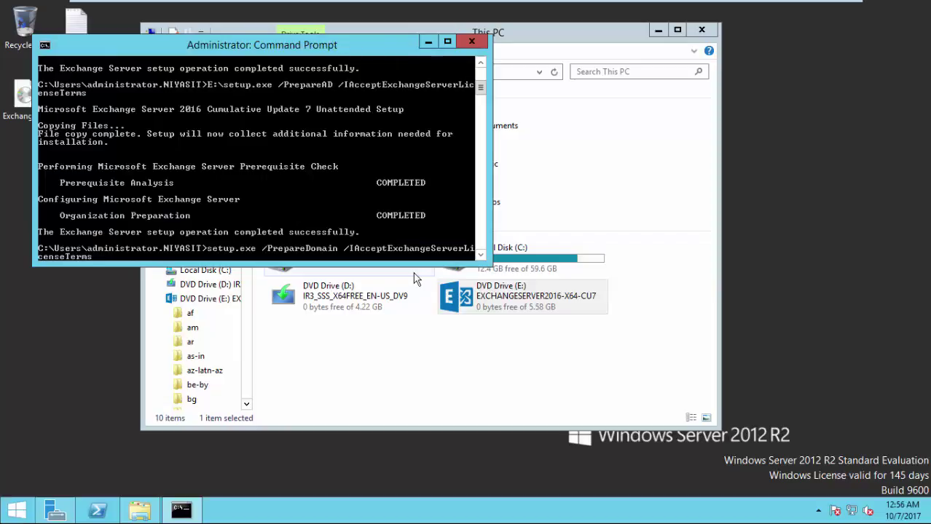
Run setup.exe /PrepareDomain /IAcceptExchangeServerLicenseTerms and let the domain preparation complete.
key("Return")
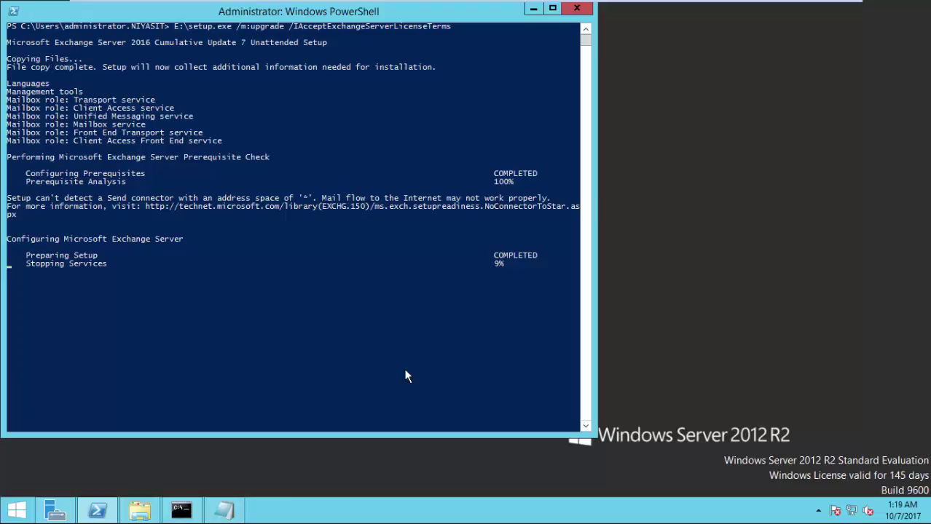
Clear Select mode in the PowerShell console so setup resumes copying Exchange files.
left_click(411, 337)
left_click(357, 329)
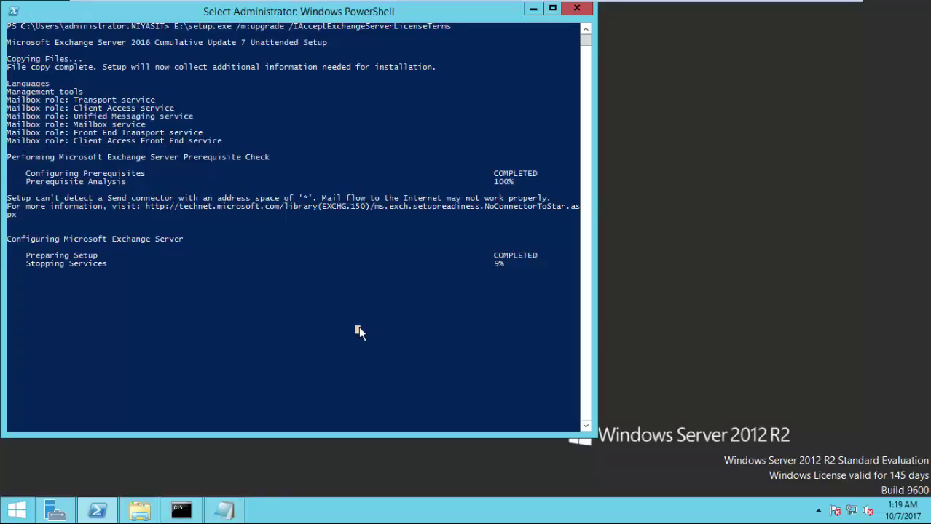
key("Escape")
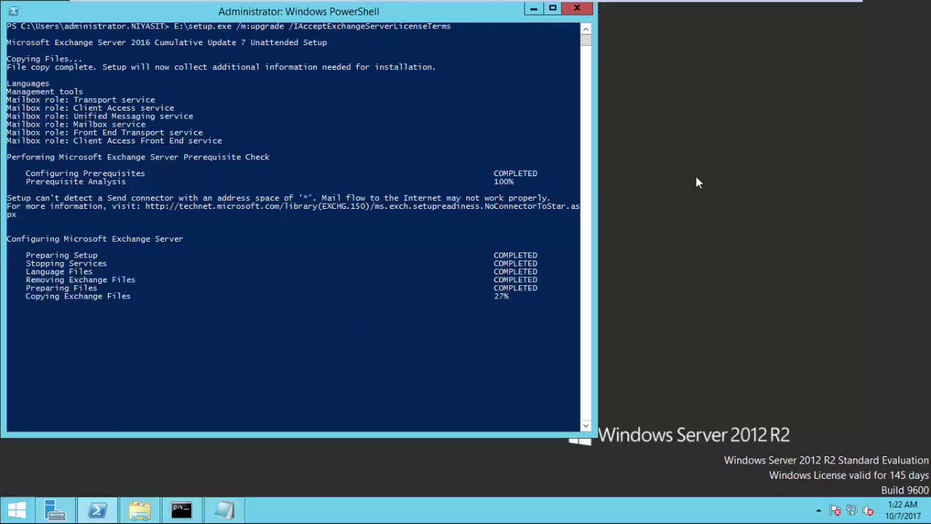